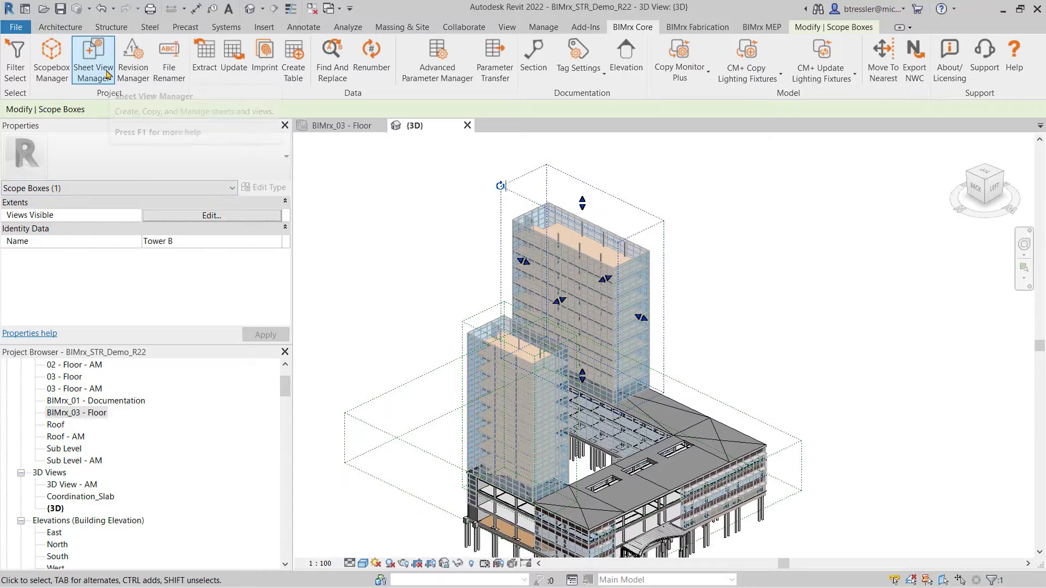
Open the Sheet View Manager, set it to create views, and add three blank view rows
left_click(107, 75)
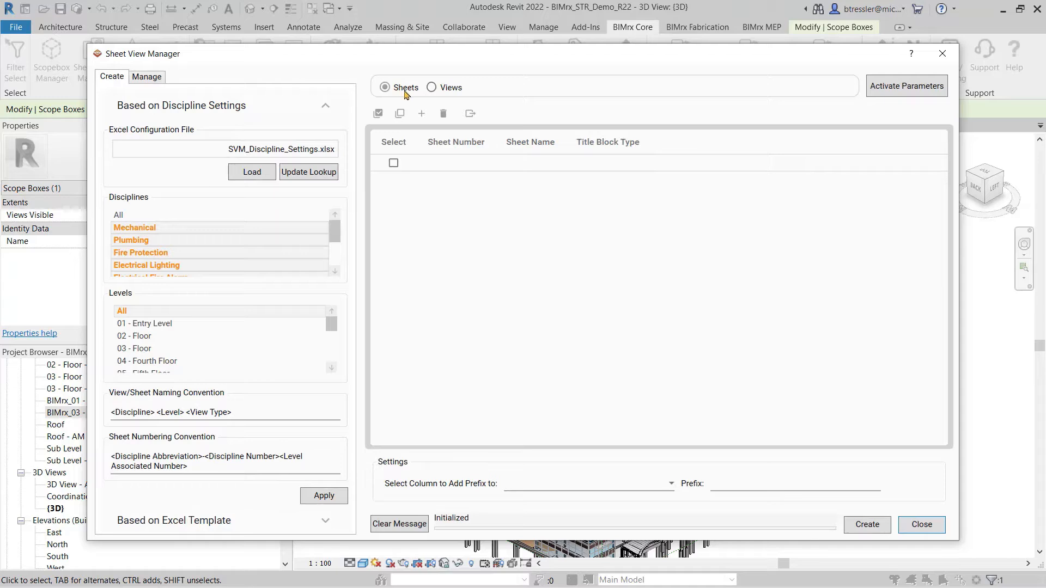
left_click(431, 87)
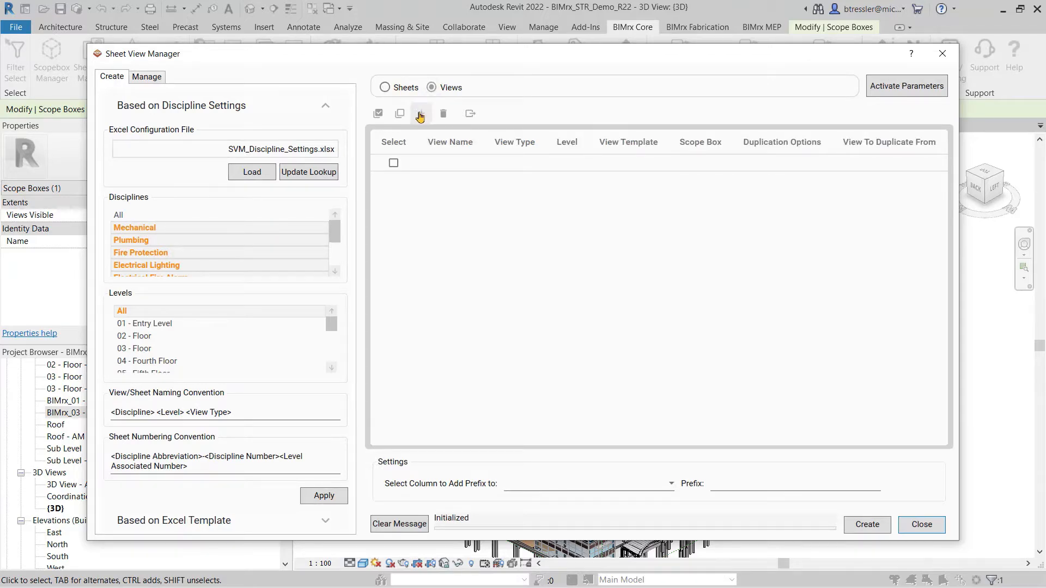
left_click(422, 114)
left_click(422, 114)
left_click(422, 114)
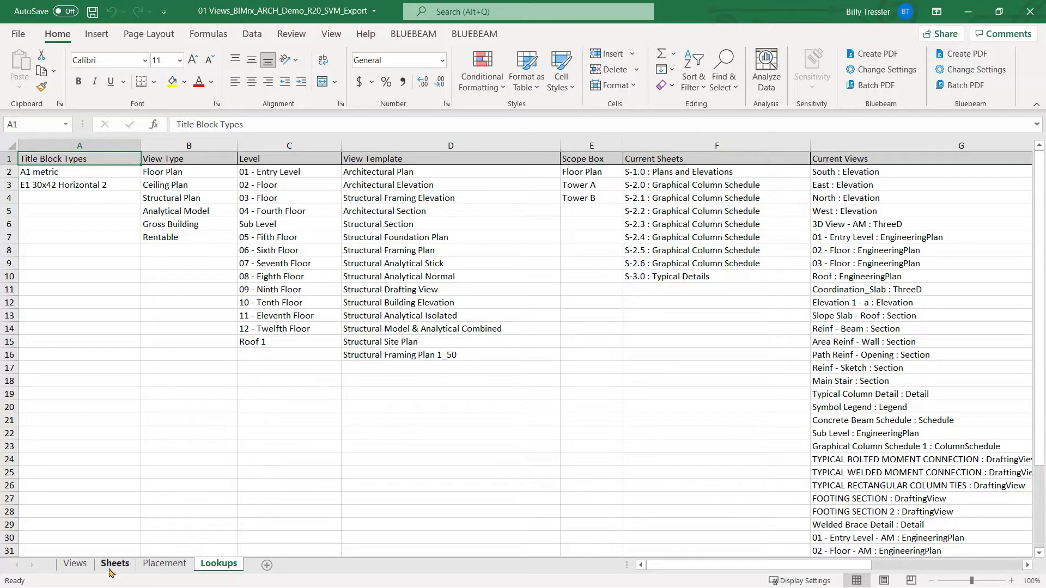
Check the Views worksheet, load the Excel template 01 Views_BIMrx_ARCH_Demo_R20_SVM_Export.xlsx, and create its fourth to twelfth floor structural plans
left_click(75, 564)
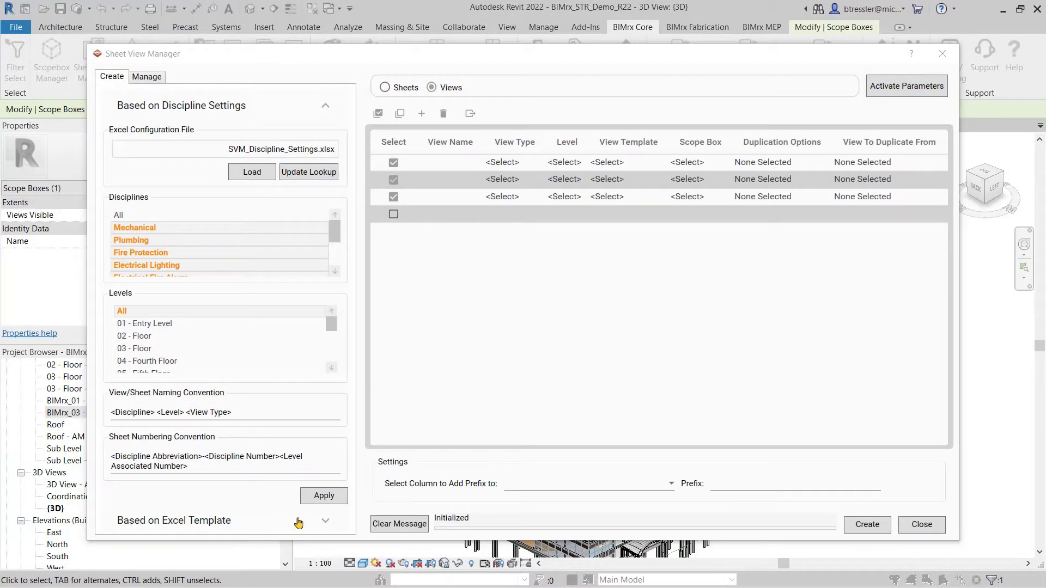
left_click(322, 523)
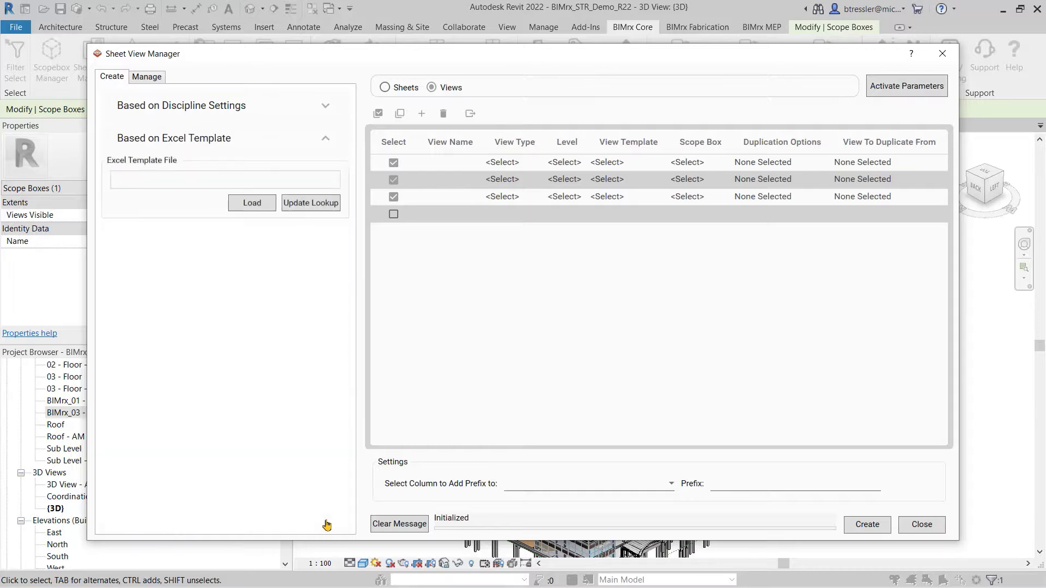
left_click(244, 209)
left_click(526, 241)
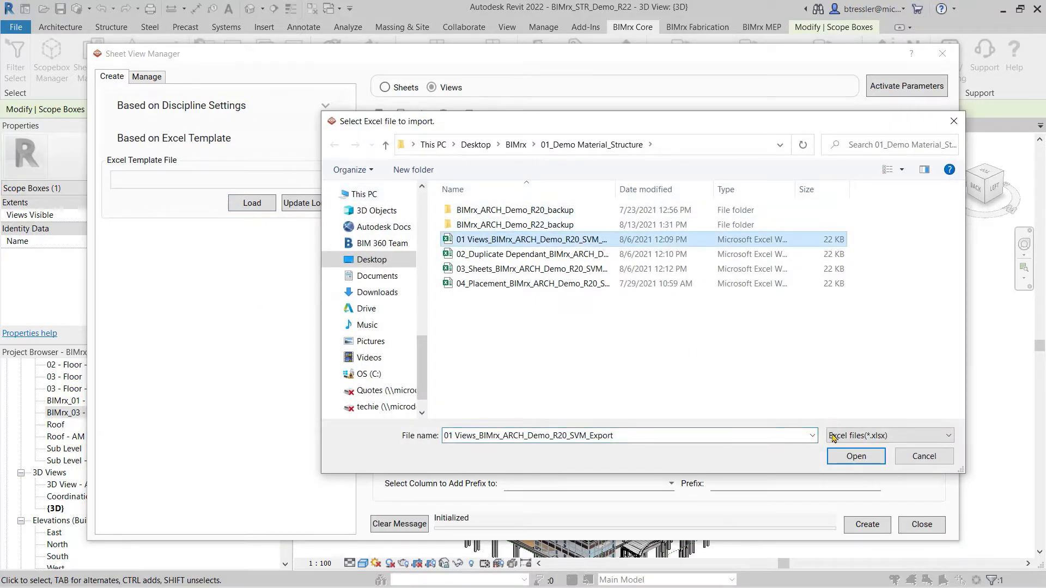
left_click(856, 456)
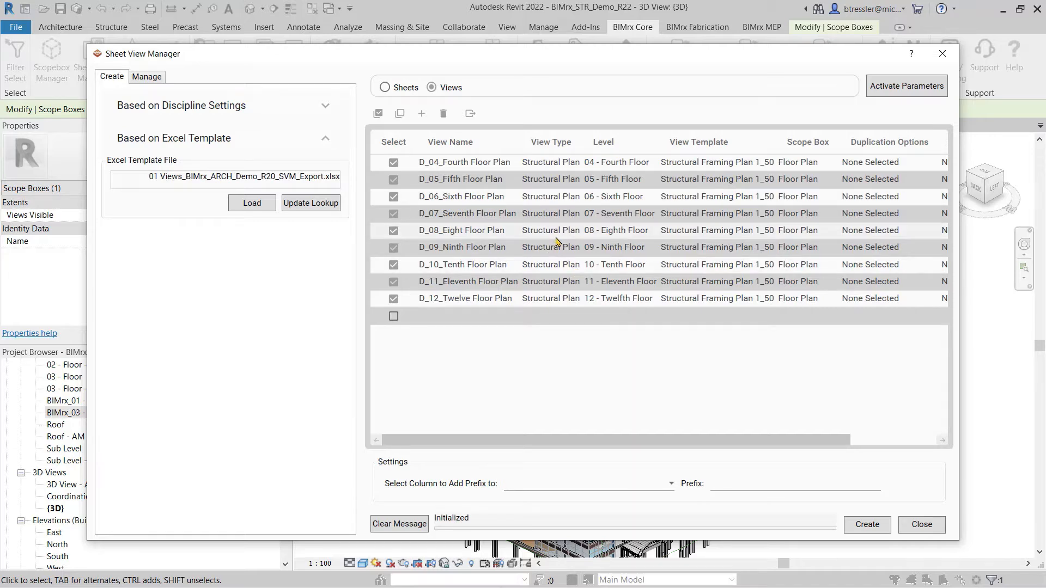
left_click(867, 527)
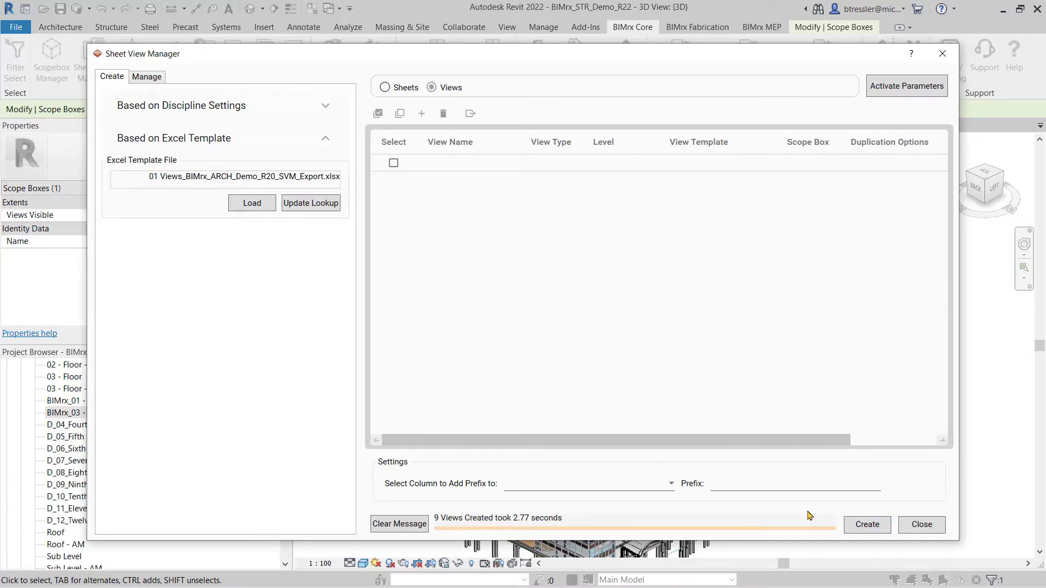
left_click(921, 525)
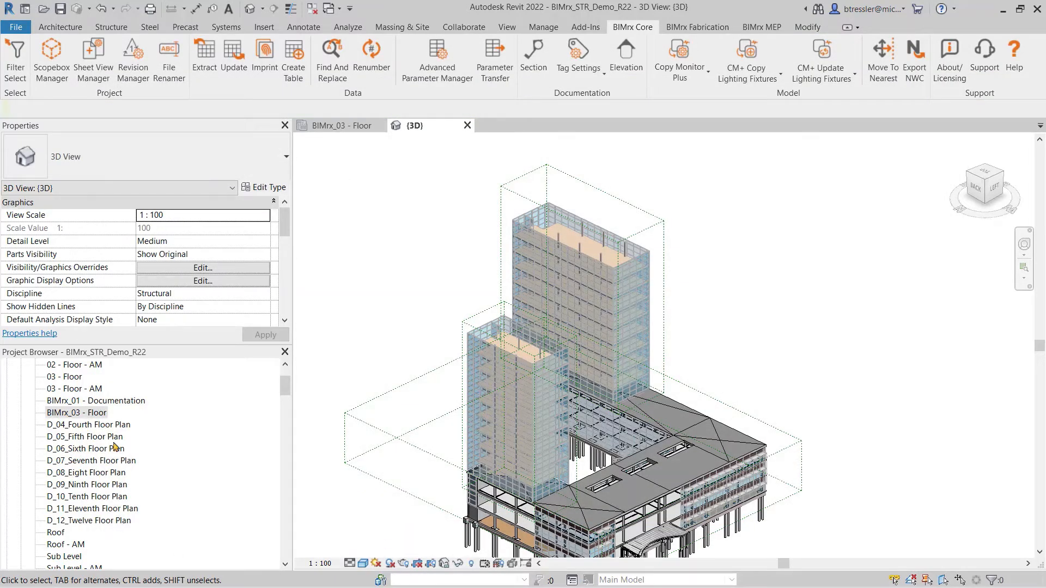
middle_click_drag(412, 313, 426, 295)
middle_click_drag(757, 335, 542, 334, "shift")
middle_click_drag(432, 264, 473, 251)
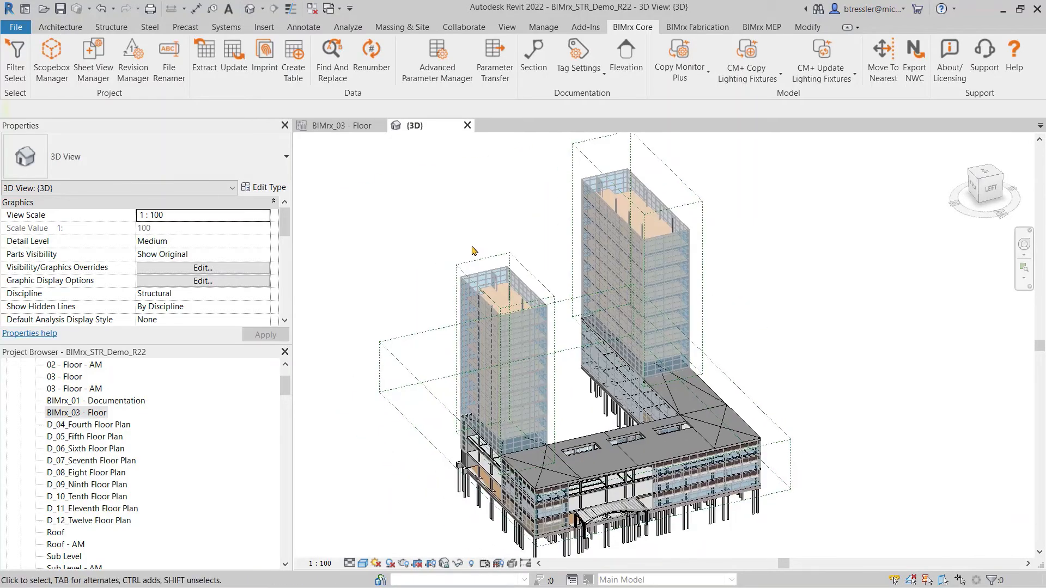
Load the 02_Duplicate Dependant Excel template for views in the Sheet View Manager and create the Part A and Part B dependent floor views
left_click(93, 59)
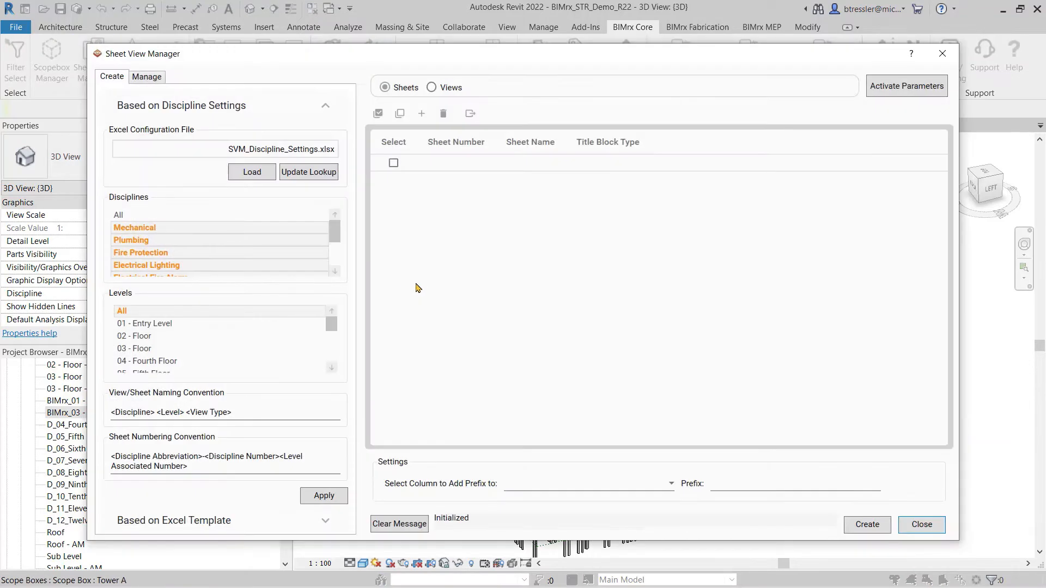
left_click(432, 89)
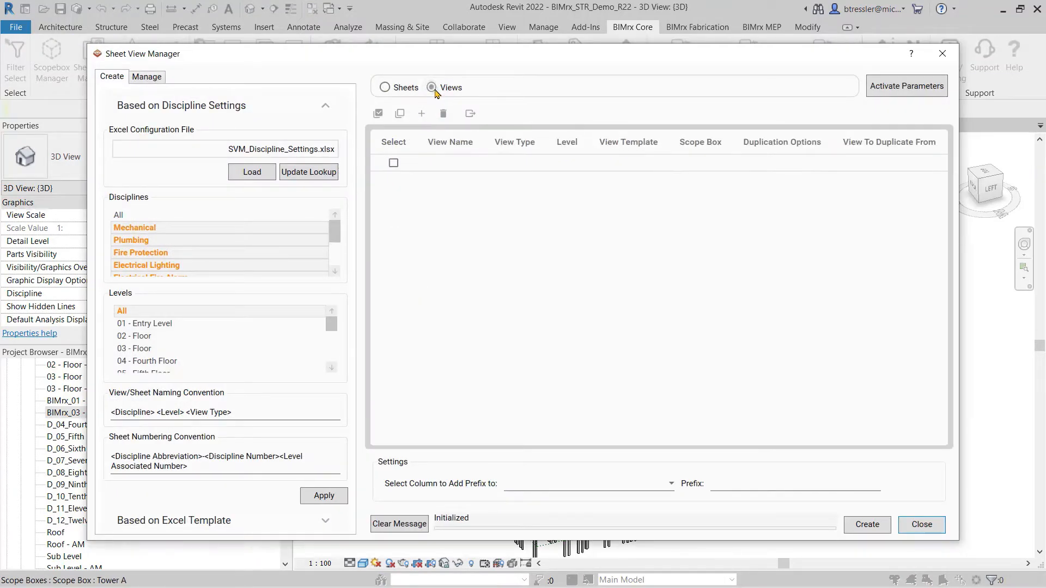
left_click(308, 524)
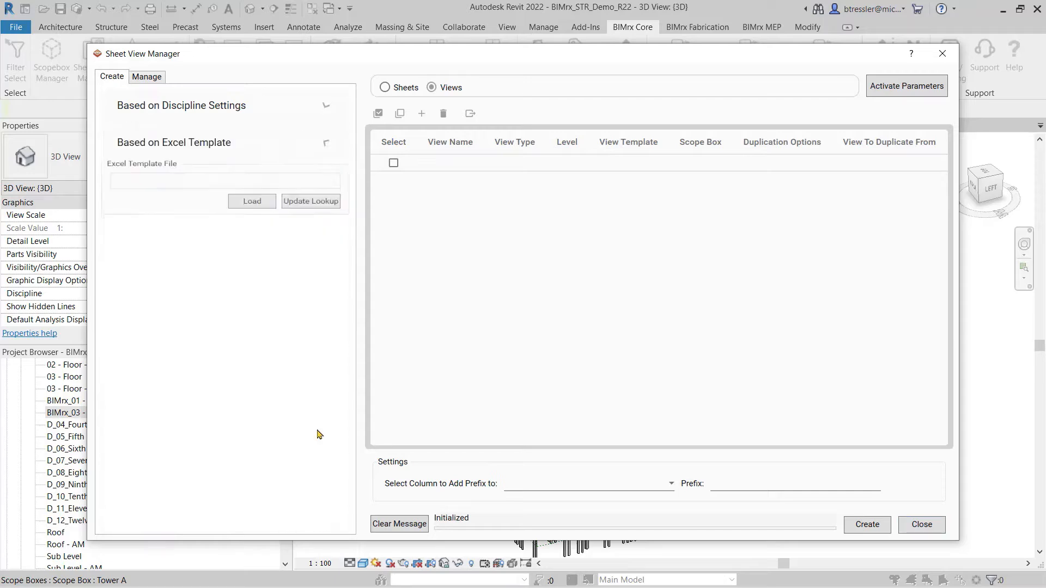
left_click(265, 202)
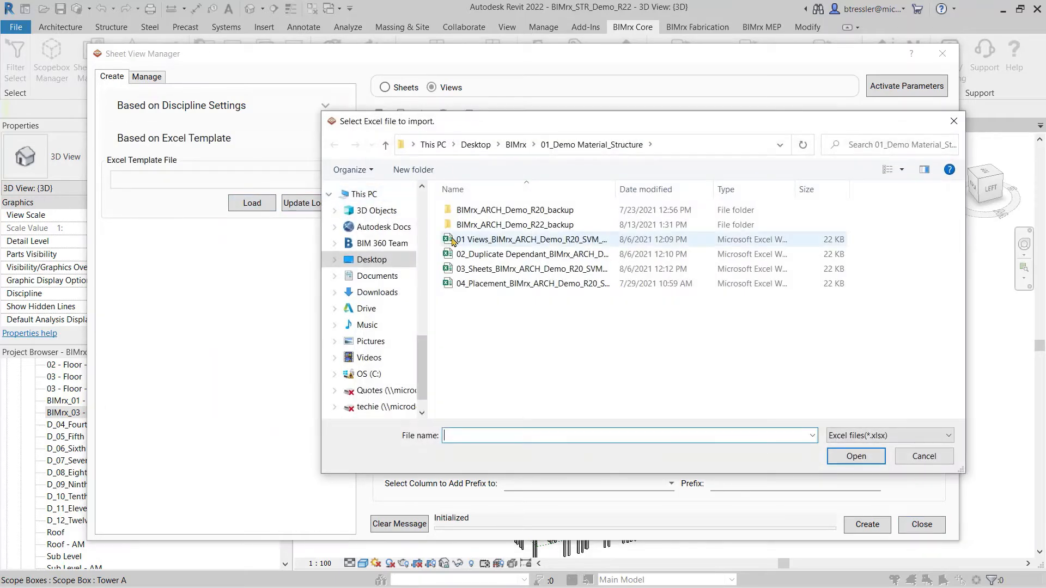
left_click(486, 253)
left_click(856, 456)
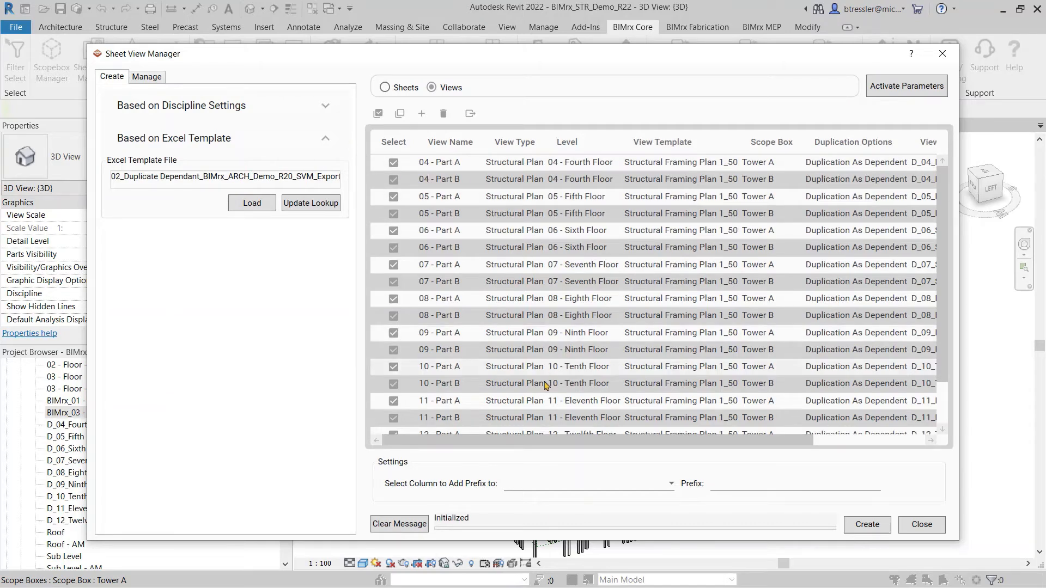
left_click_drag(545, 440, 664, 444)
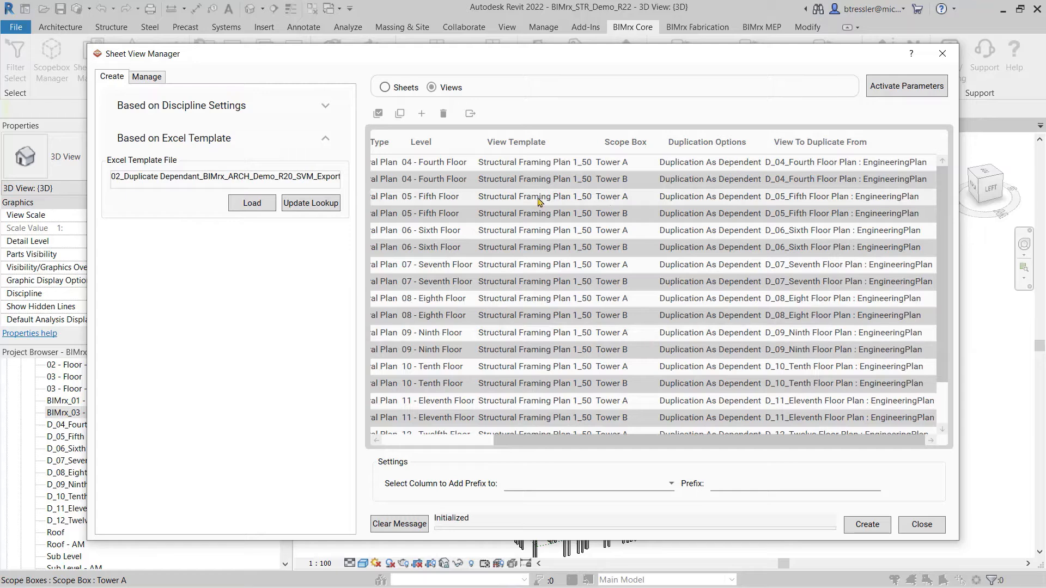
left_click(867, 526)
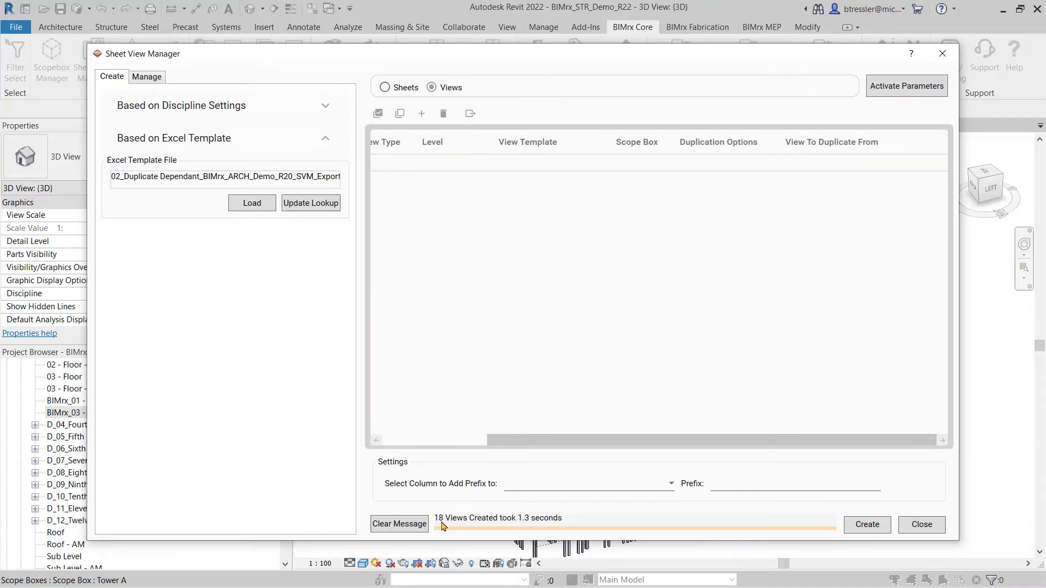
left_click(908, 525)
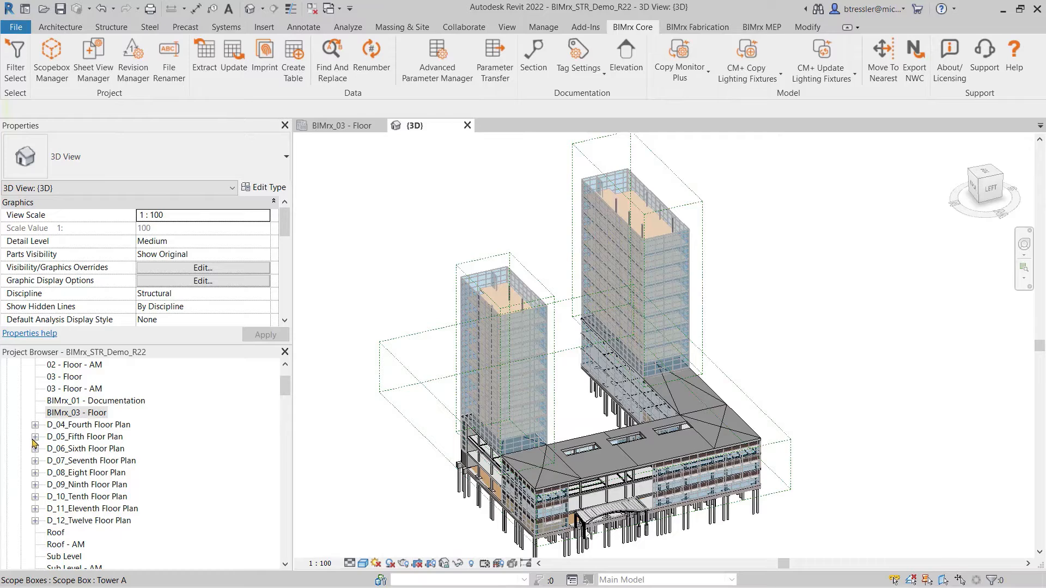
Inspect the dependent views under D_05_Fifth Floor Plan and compare them with the tower scope boxes in the 3D view
left_click(34, 438)
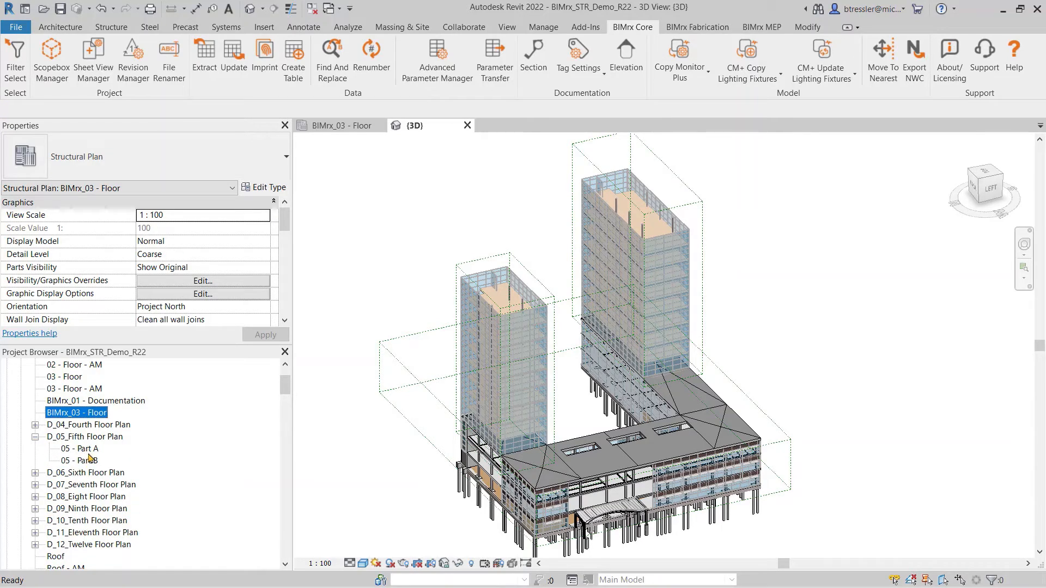
left_click(352, 274)
scroll(379, 265, "down", 3)
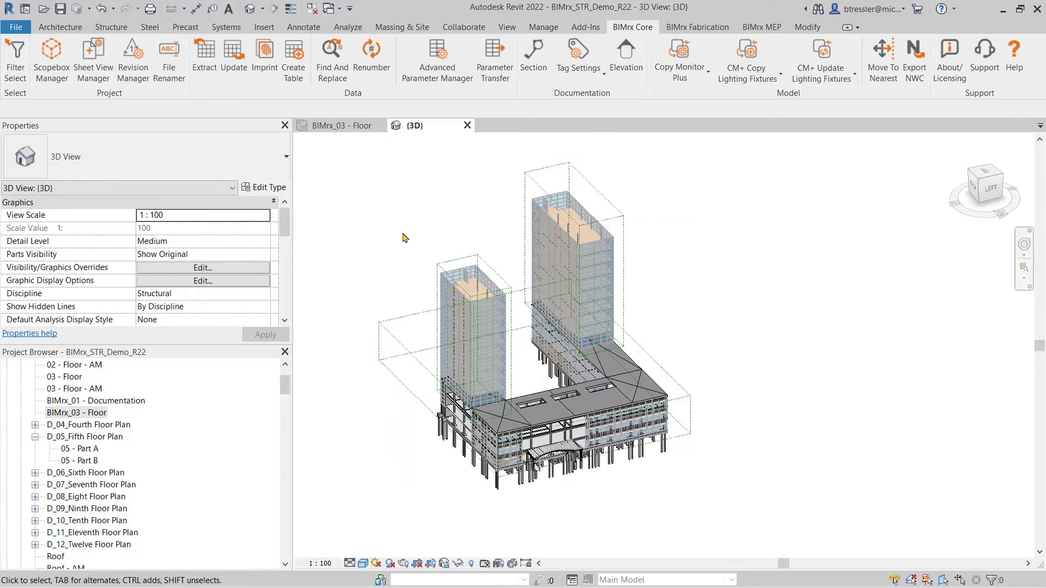
middle_click_drag(404, 238, 425, 281)
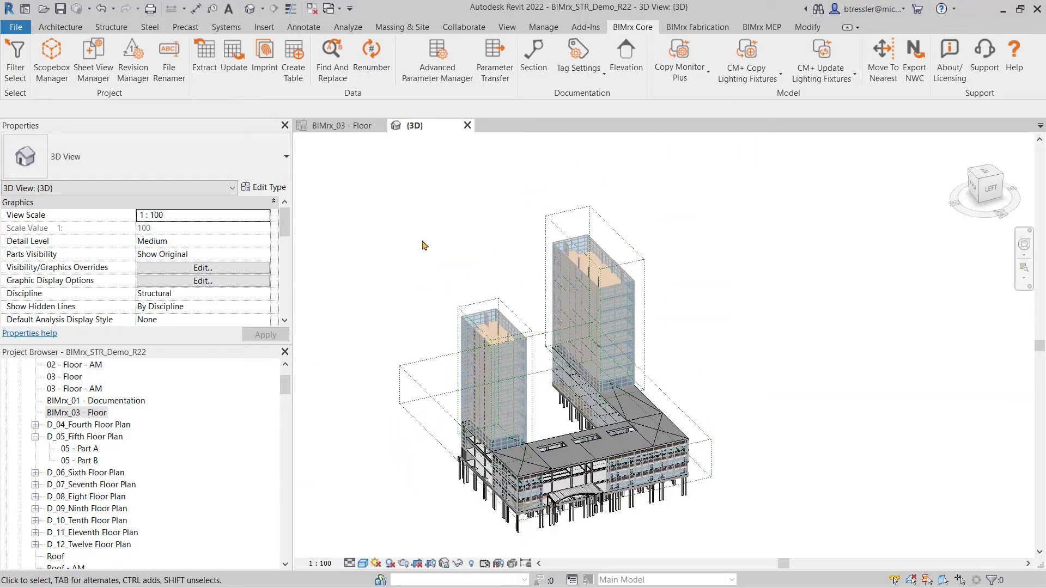
Load 03_Sheets_BIMrx_ARCH_Demo_R20_SVM_Export.xlsx for sheets in the Sheet View Manager and create the Level 04 to Level 12 Part A and Part B sheets
left_click_drag(1045, 158, 667, 1)
left_click(115, 564)
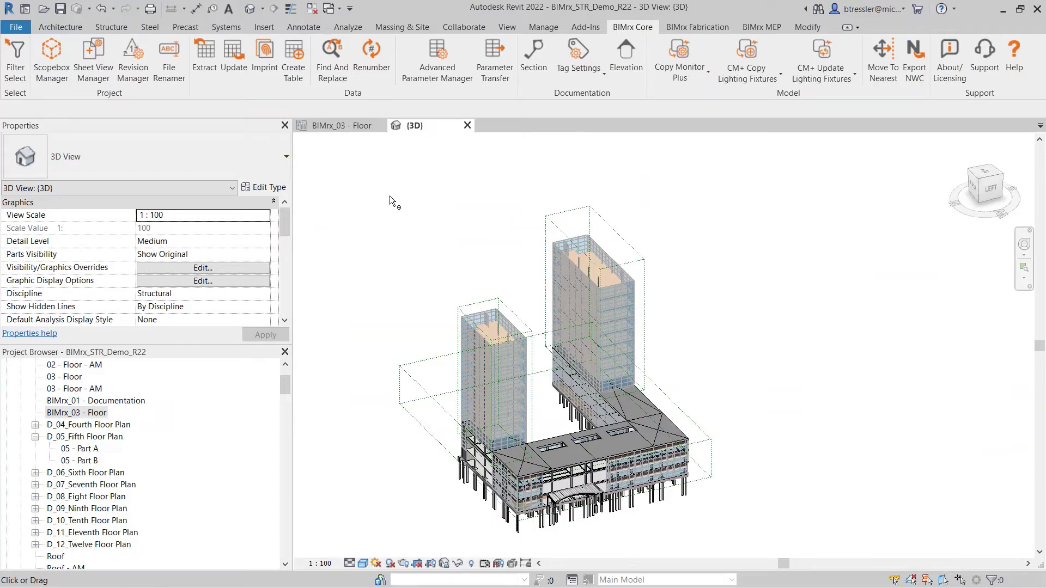
left_click(94, 57)
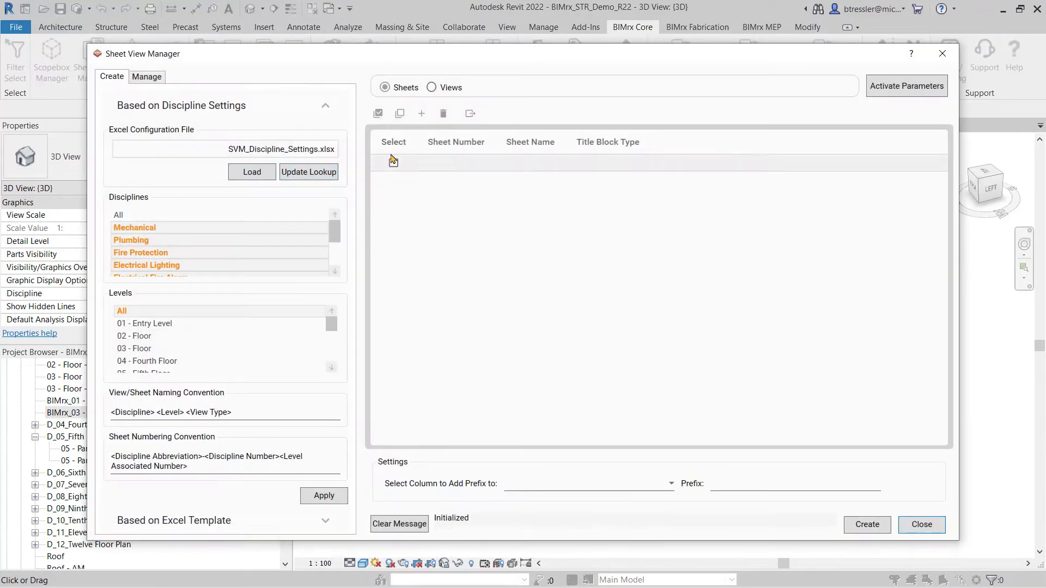
left_click(326, 521)
left_click(240, 210)
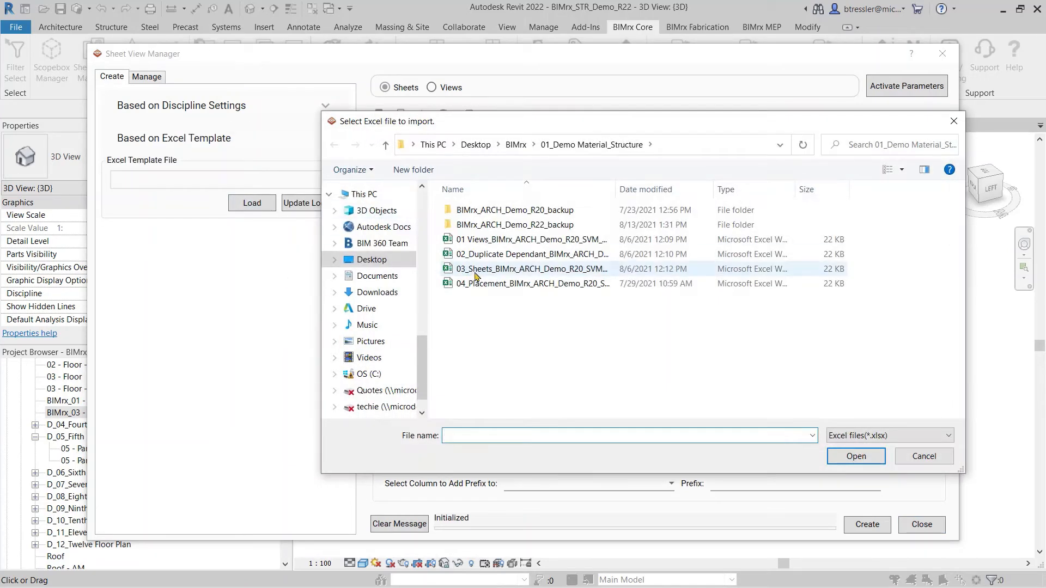
left_click(506, 269)
left_click(836, 461)
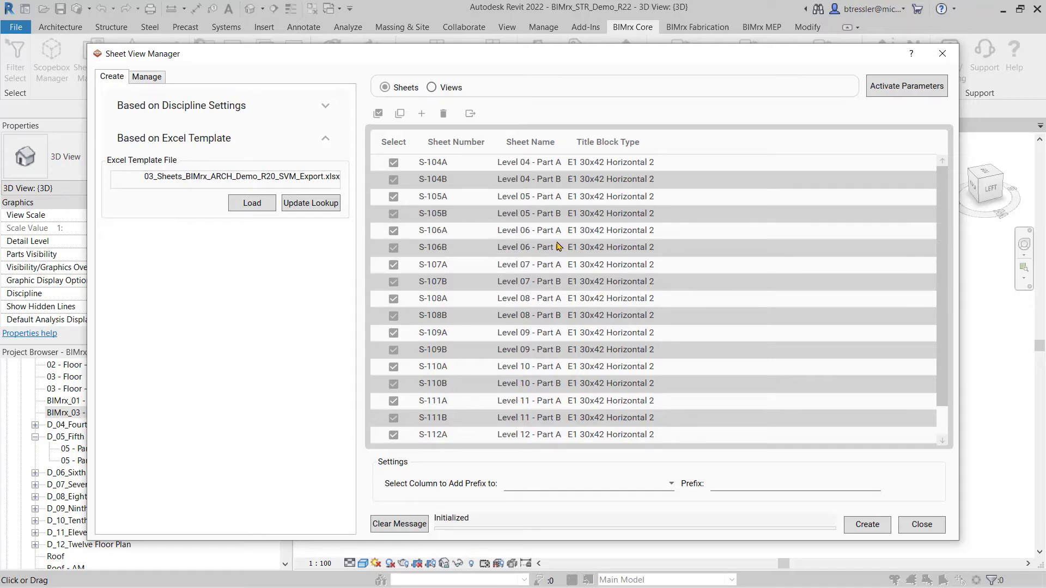
left_click(867, 524)
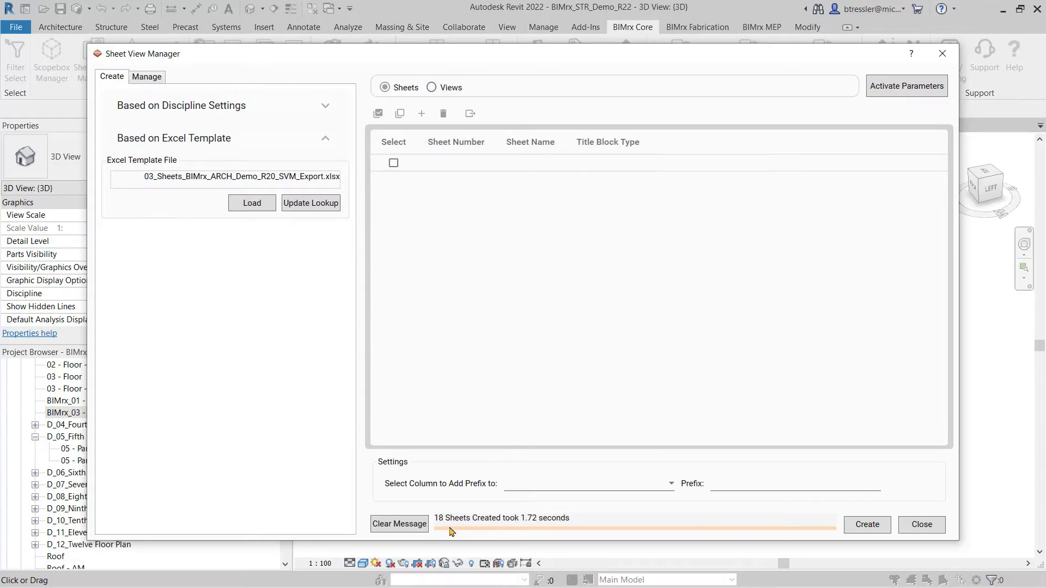
left_click(921, 525)
Examine the newly created S-104A onward sheets in the Project Browser
scroll(167, 432, "down", 15)
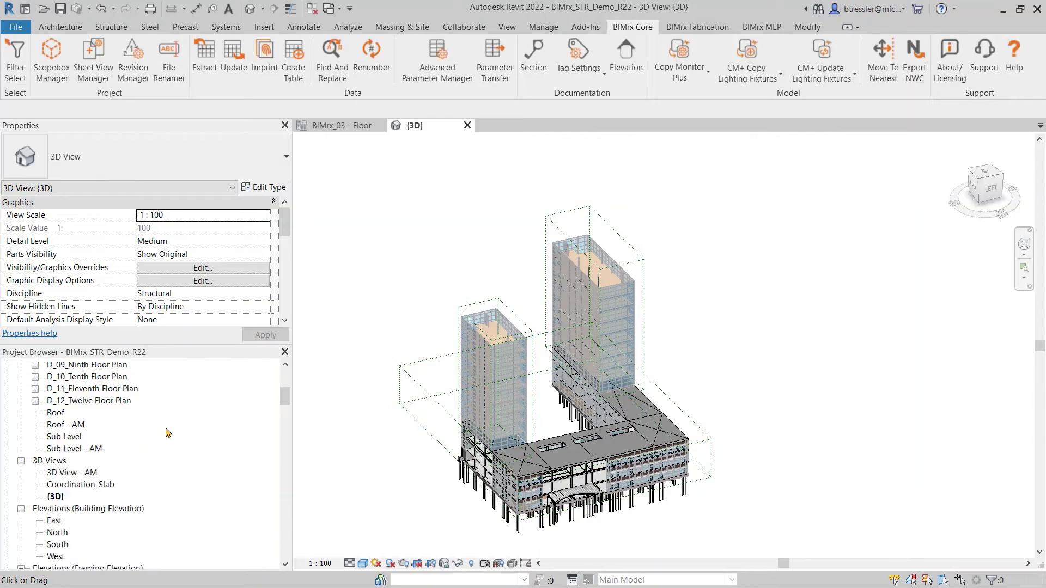
scroll(117, 454, "down", 1)
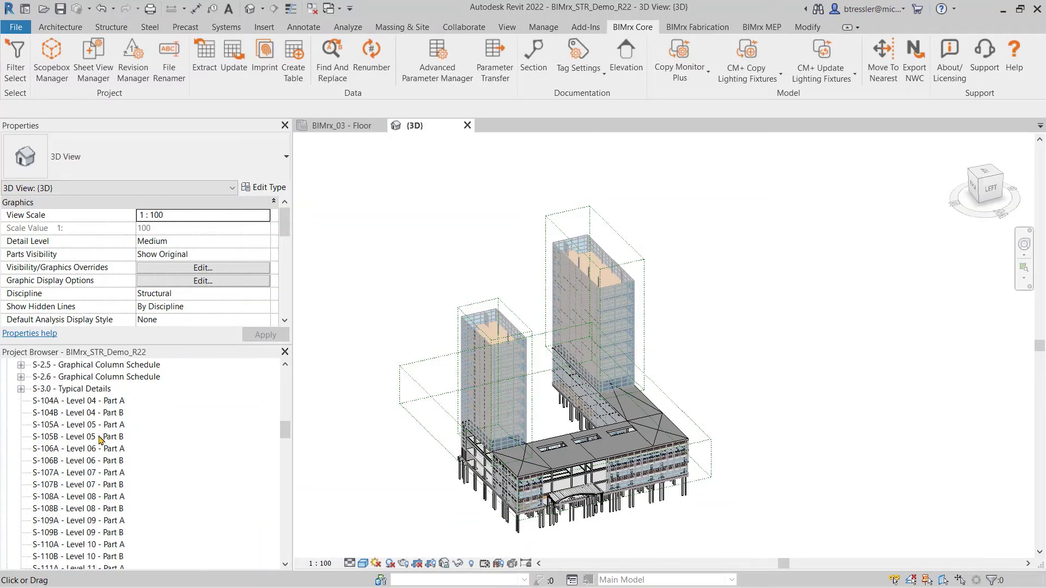
scroll(96, 434, "down", 1)
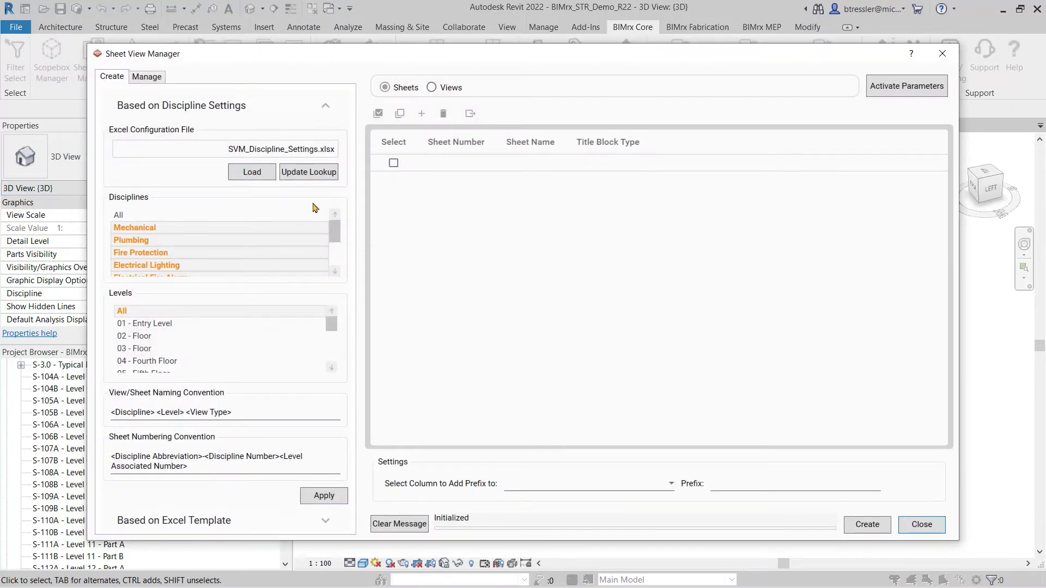
Load 04_Placement_BIMrx_ARCH_Demo_R20_SVM_Export.xlsx for placement in the Sheet View Manager and place the dependent views on their sheets
left_click(155, 77)
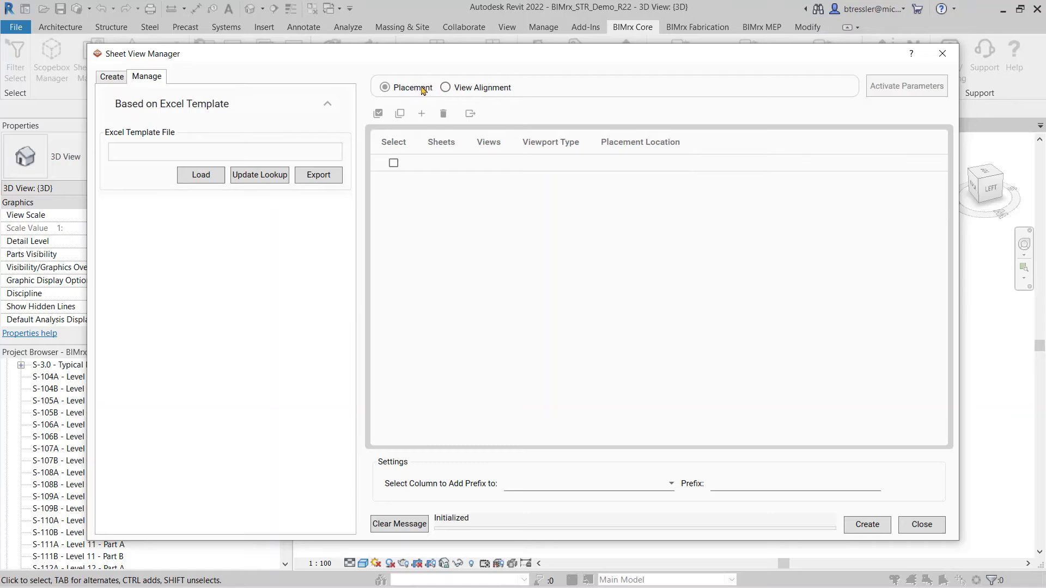
left_click(198, 175)
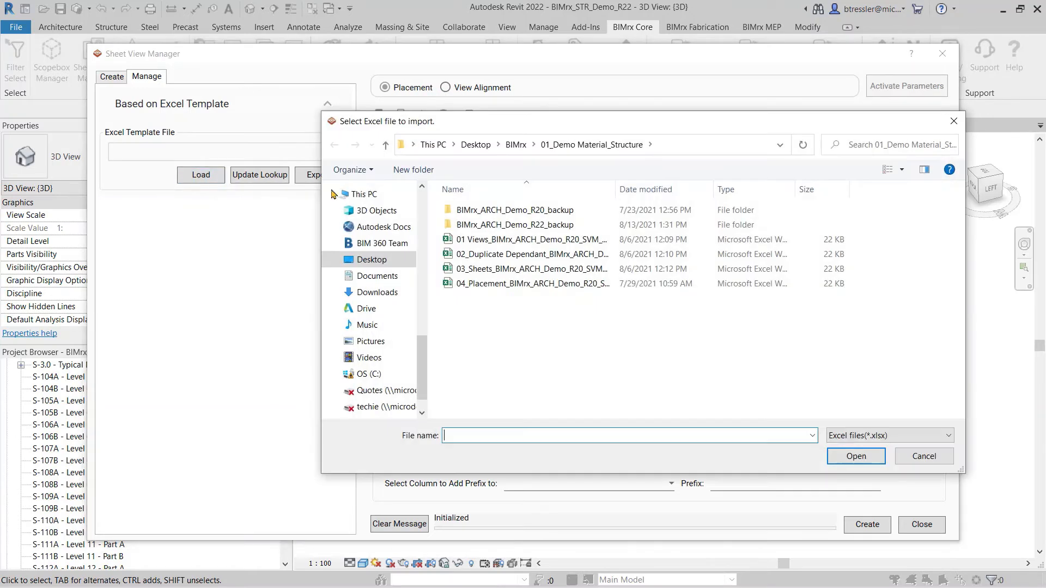
left_click(516, 283)
left_click(855, 456)
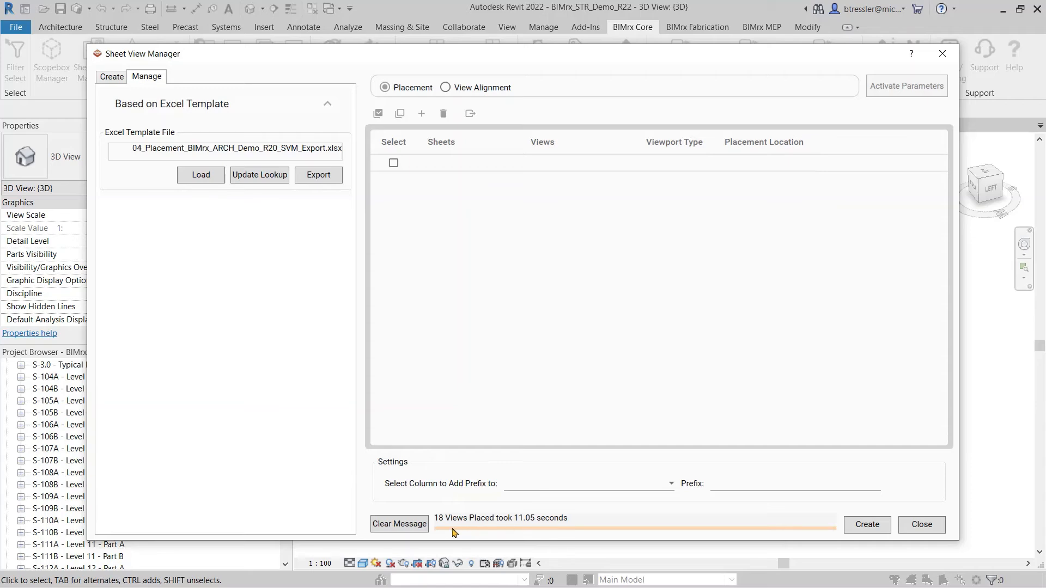
left_click(913, 527)
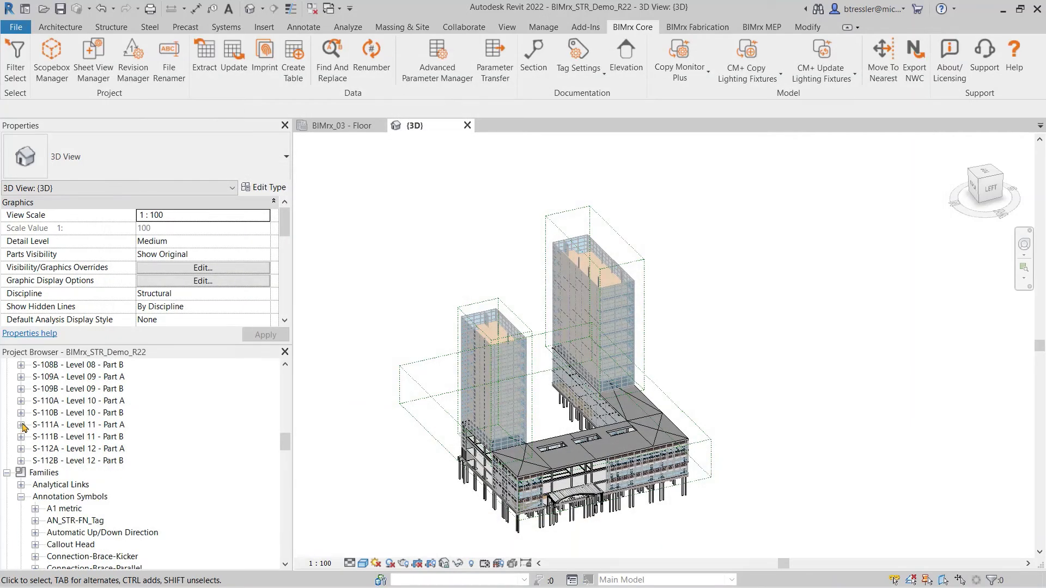
Open sheets S-109B - Level 09 - Part B and S-104A - Level 04 - Part A to check their placed views
left_click(21, 388)
double_click(87, 390)
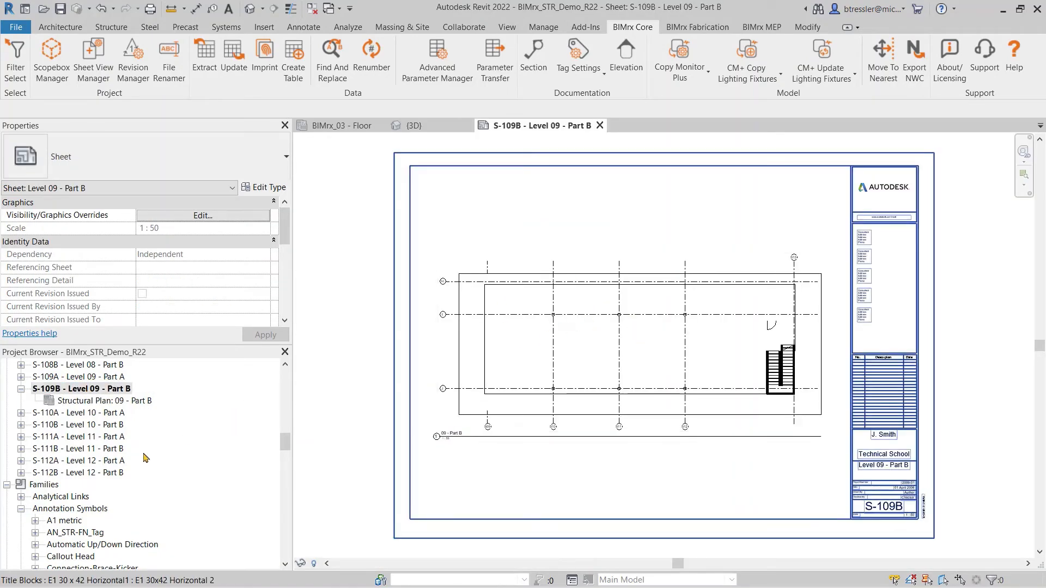
scroll(144, 457, "up", 6)
double_click(114, 461)
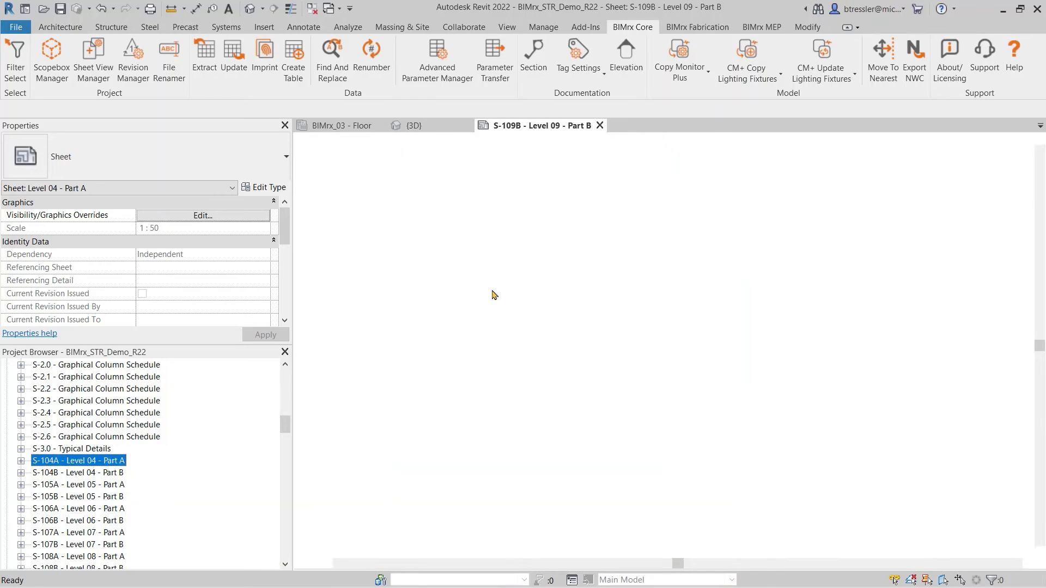
Move the 04 - Part A viewport on sheet S-104A to the upper-left area of the title block
left_click(597, 307)
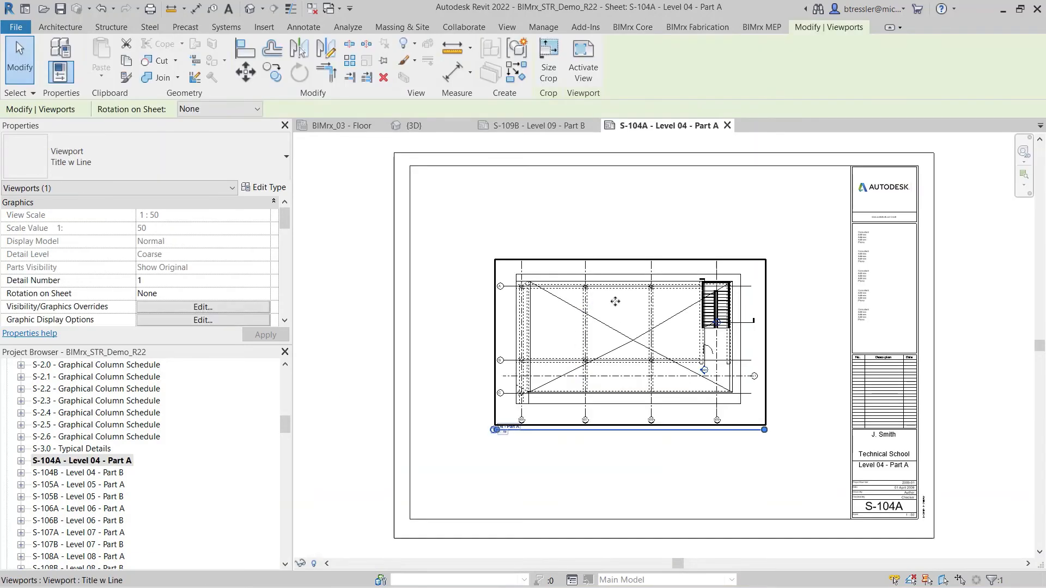
left_click_drag(598, 307, 553, 227)
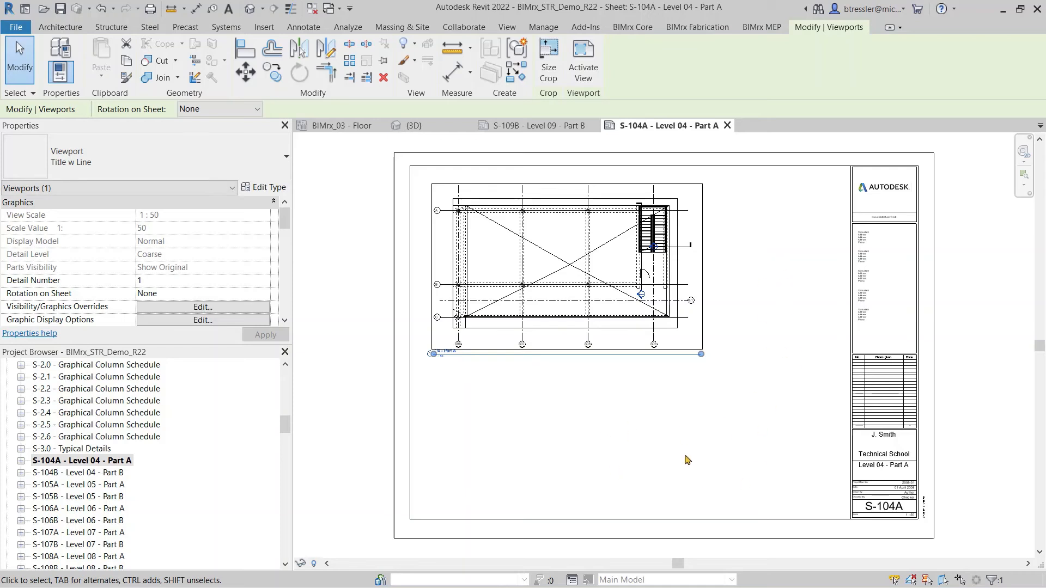
left_click(482, 445)
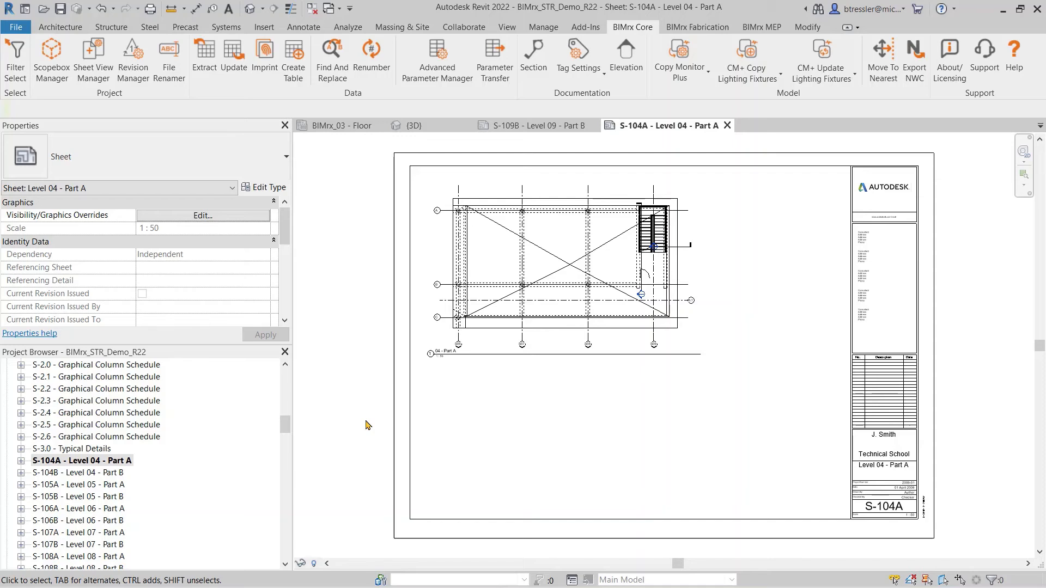
scroll(355, 316, "up", 1)
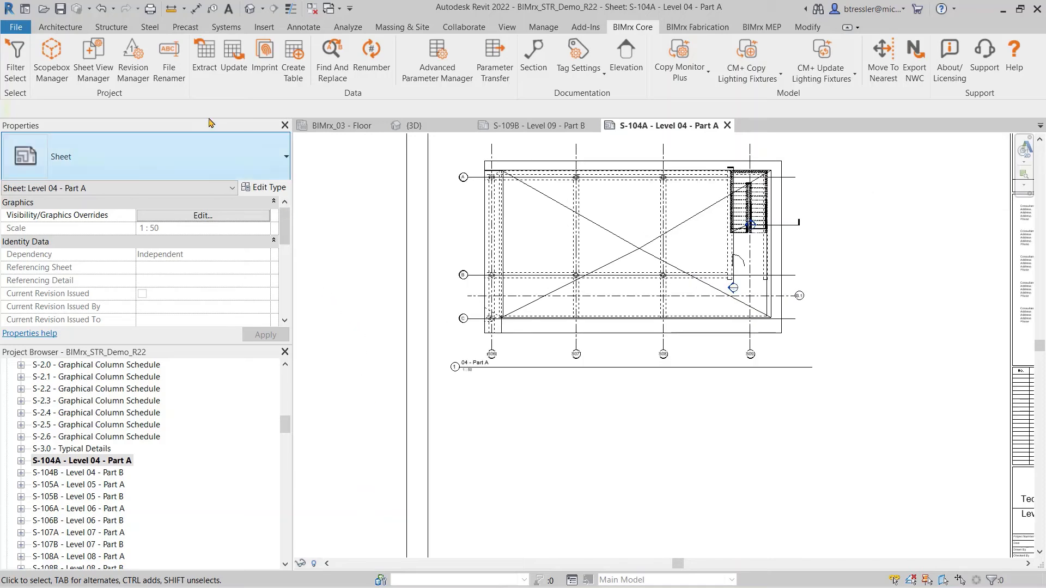
Set up View Alignment in the Sheet View Manager with S-104A : 04 - Part A as the view to align to
left_click(94, 73)
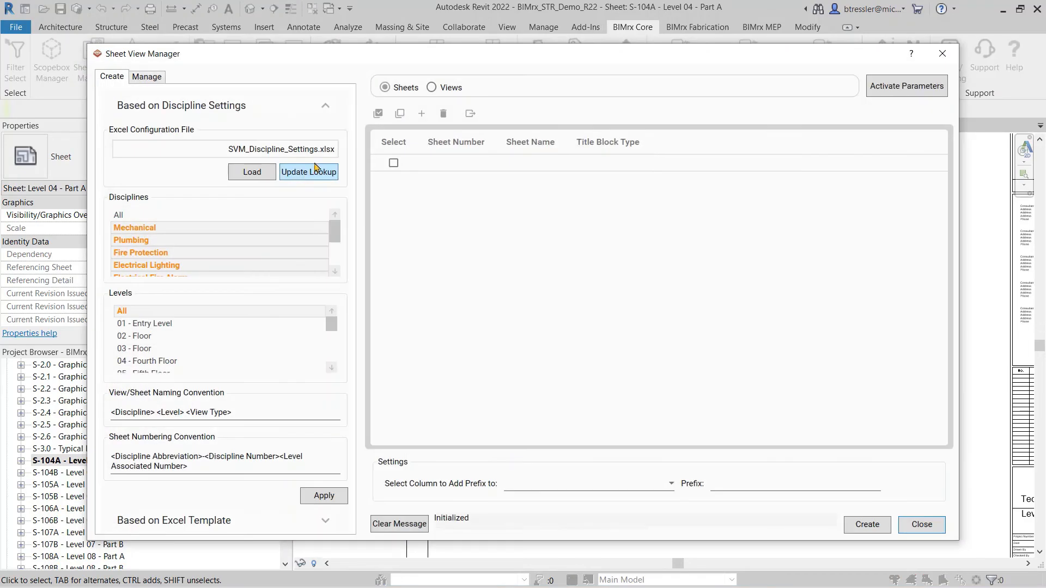
left_click(154, 82)
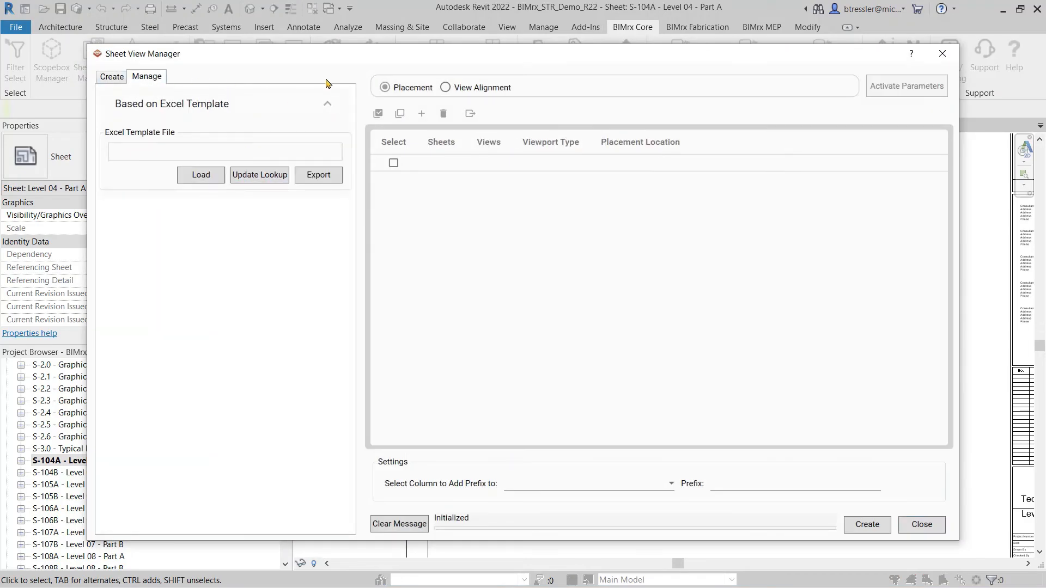
left_click(446, 88)
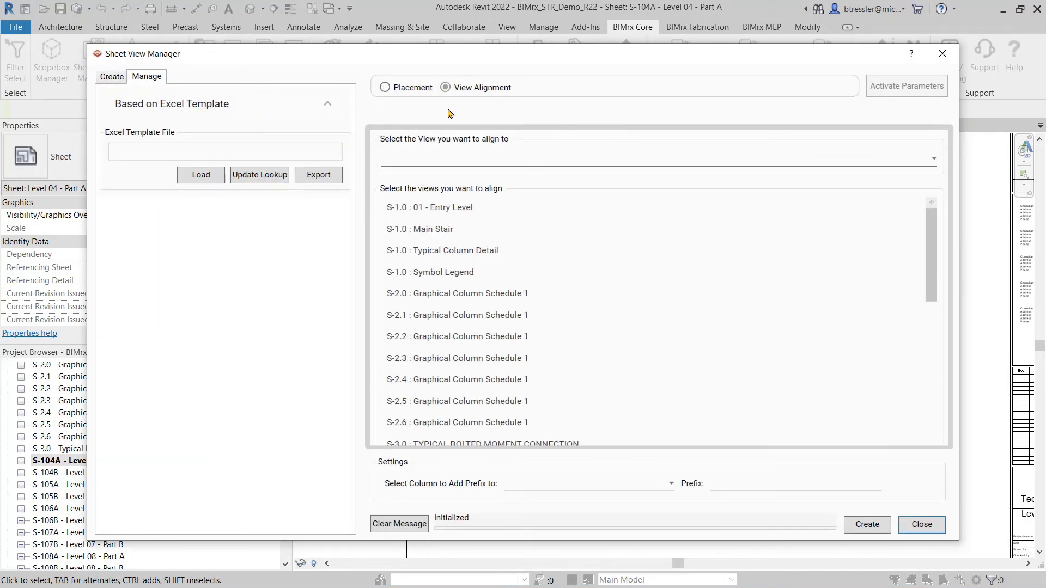
left_click(475, 161)
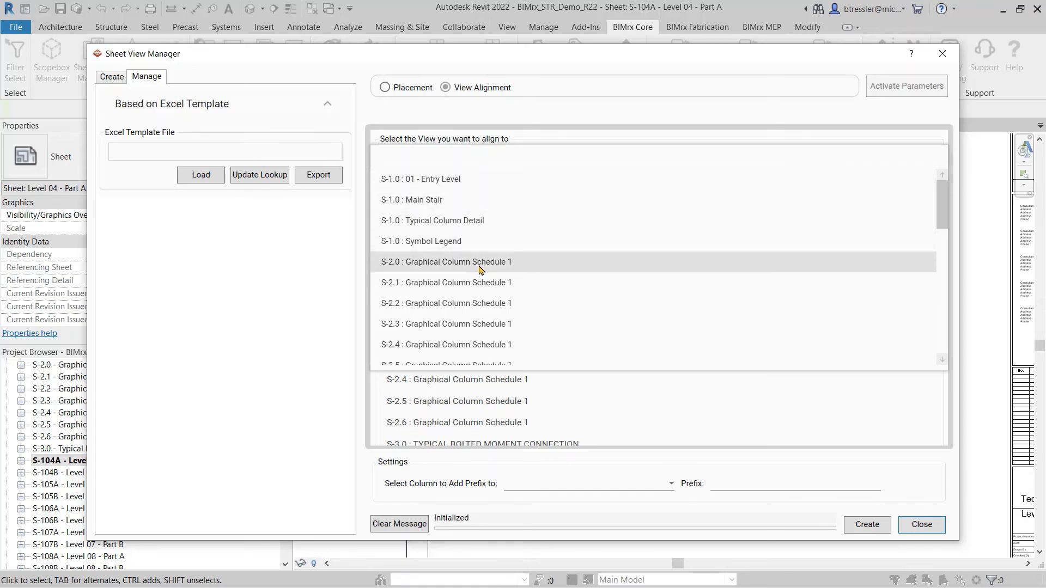
scroll(478, 267, "down", 5)
left_click(465, 223)
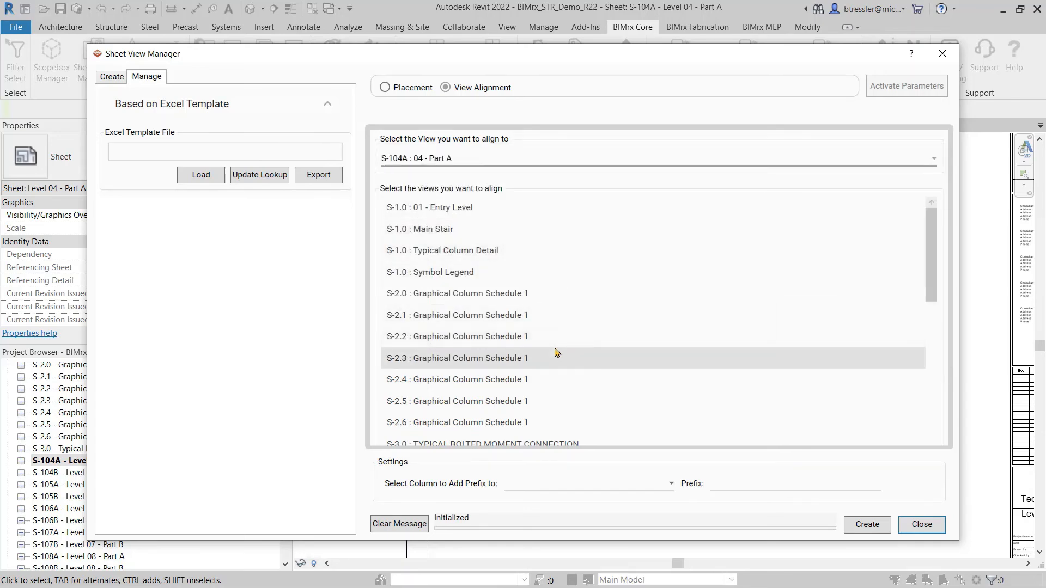
Align the views from S-104B : 04 - Part B through S-112B : 12 - Part B to the reference view and close the Sheet View Manager
scroll(532, 310, "down", 6)
scroll(532, 311, "up", 3)
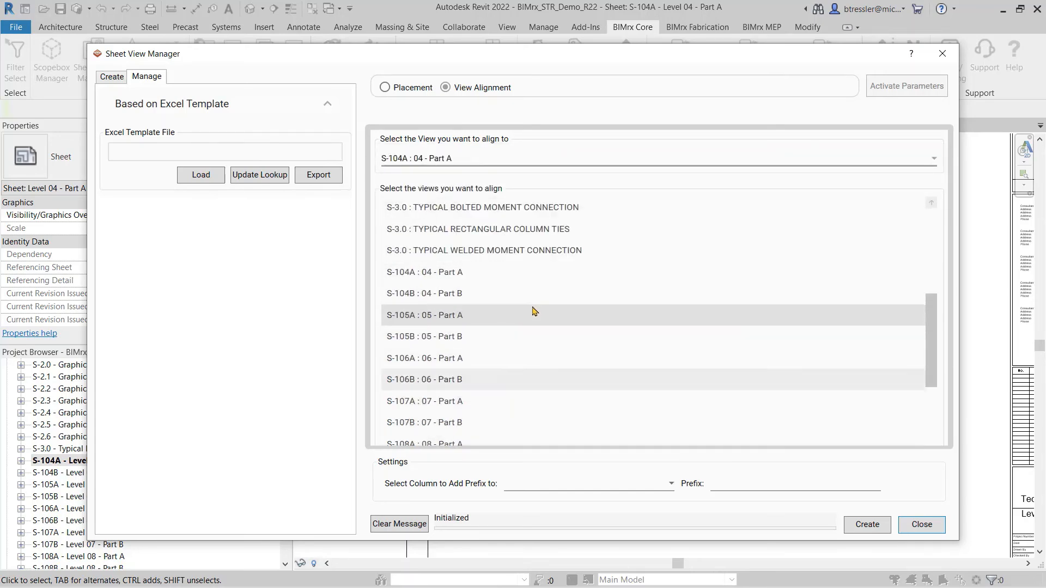
scroll(504, 302, "down", 3)
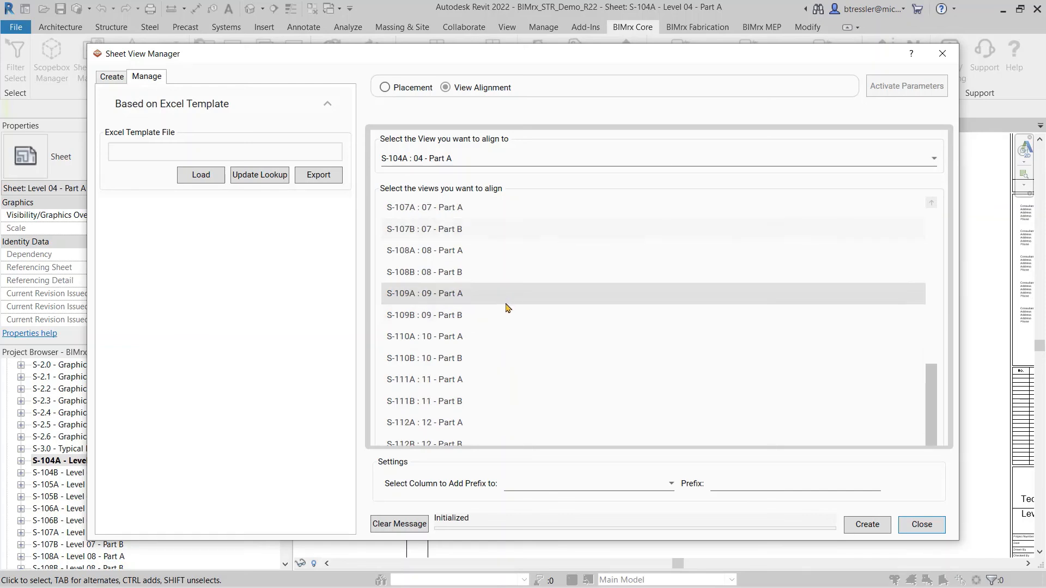
left_click(491, 440, "shift")
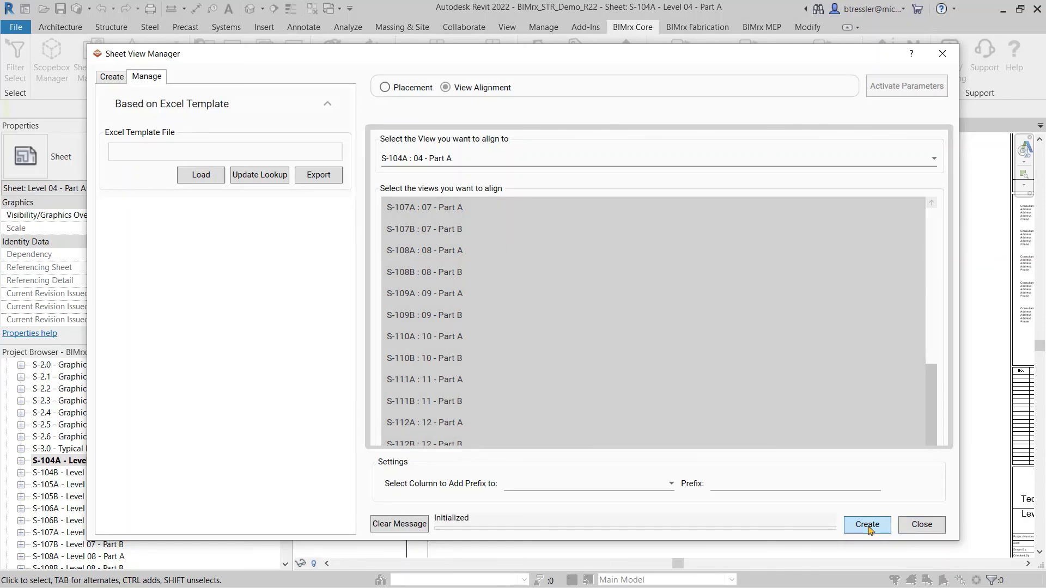
left_click(868, 527)
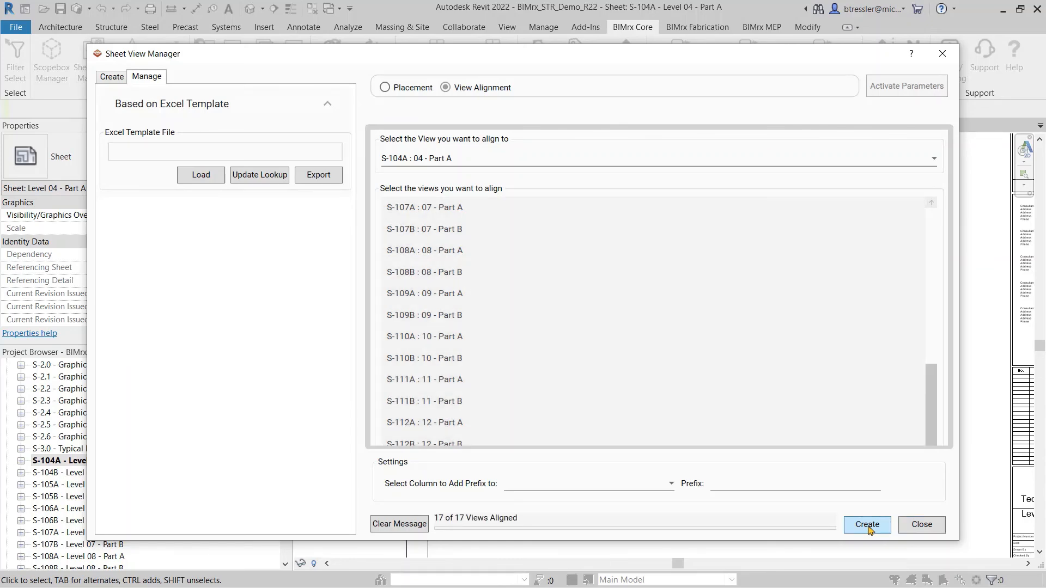
left_click(925, 526)
Open sheets S-105A - Level 05 - Part A and S-106A - Level 06 - Part A to check their viewport alignment
double_click(101, 486)
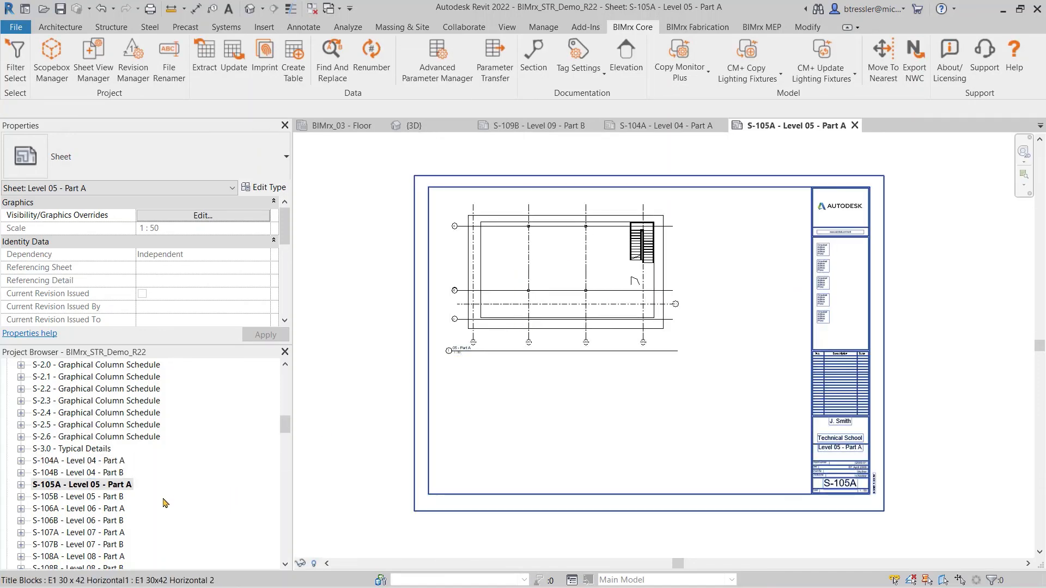
double_click(116, 510)
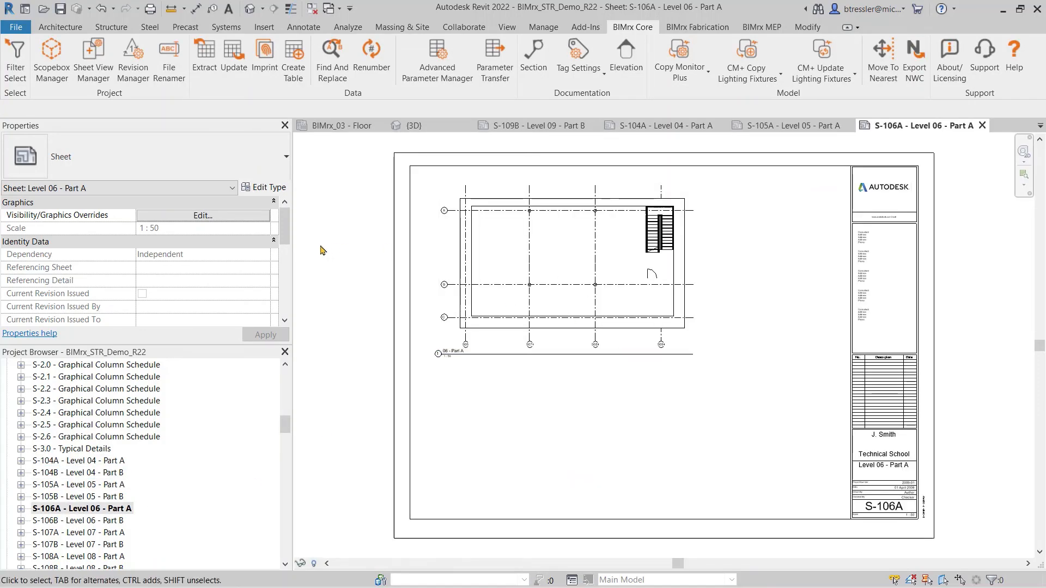